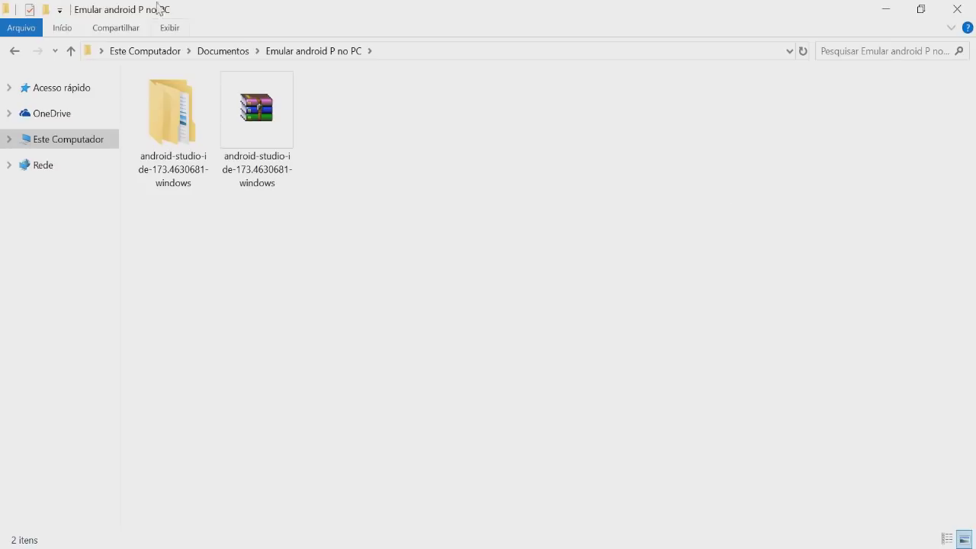
pyautogui.click(272, 148)
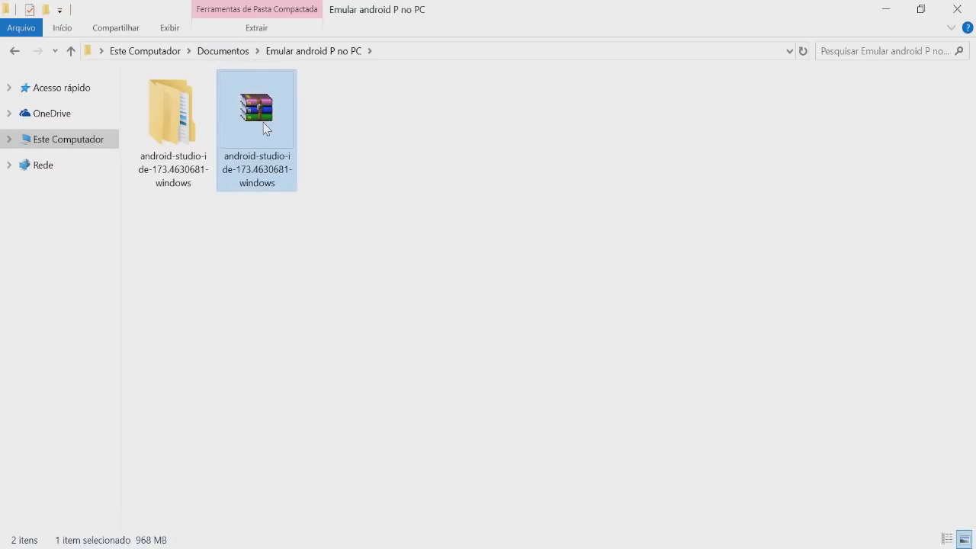
pyautogui.rightClick(264, 122)
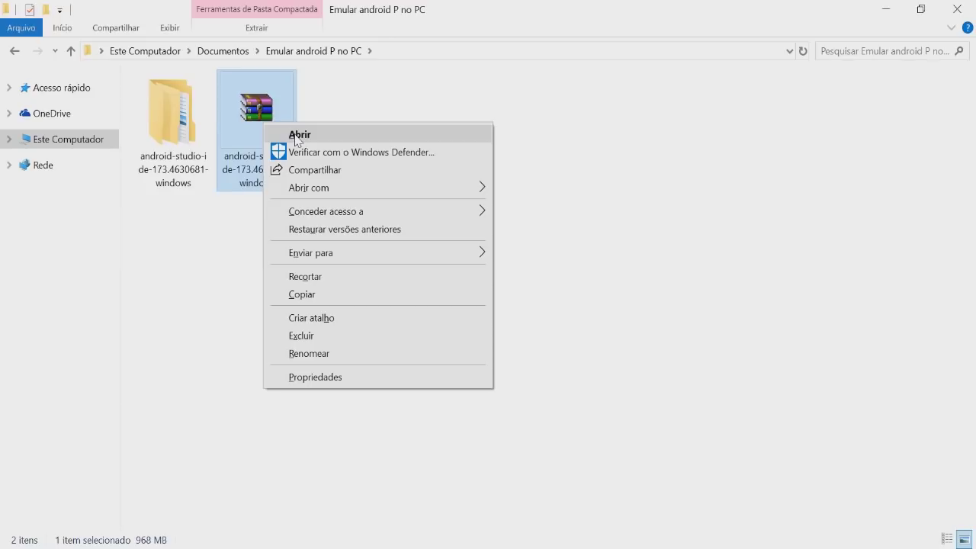
pyautogui.moveTo(310, 196)
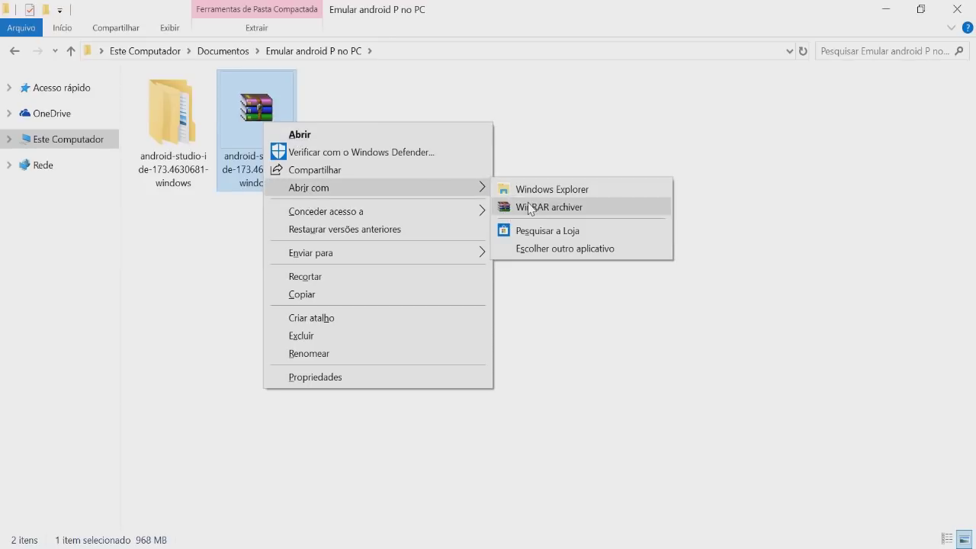
pyautogui.click(601, 401)
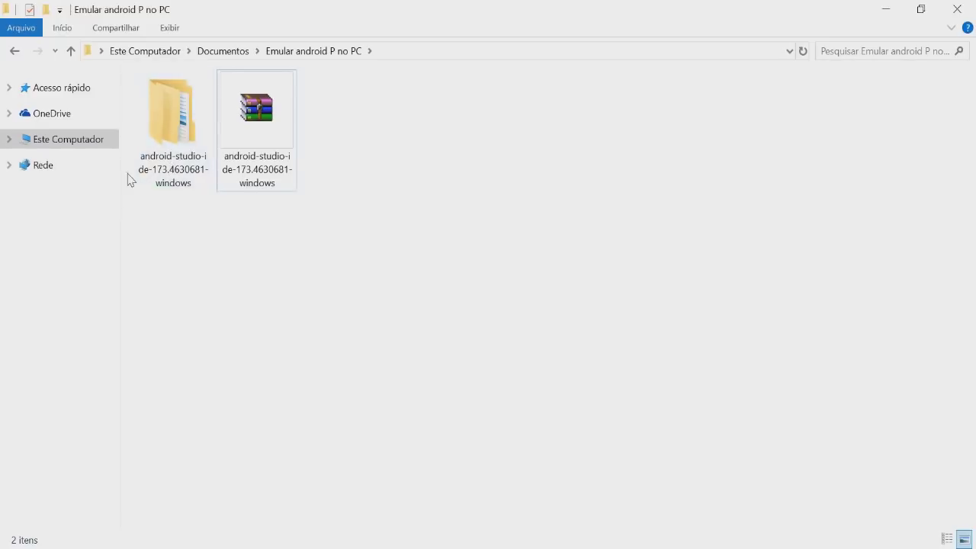
# - Open the bin folder of android-studio inside the extracted android-studio-ide-173.4630681-windows folder
pyautogui.doubleClick(173, 126)
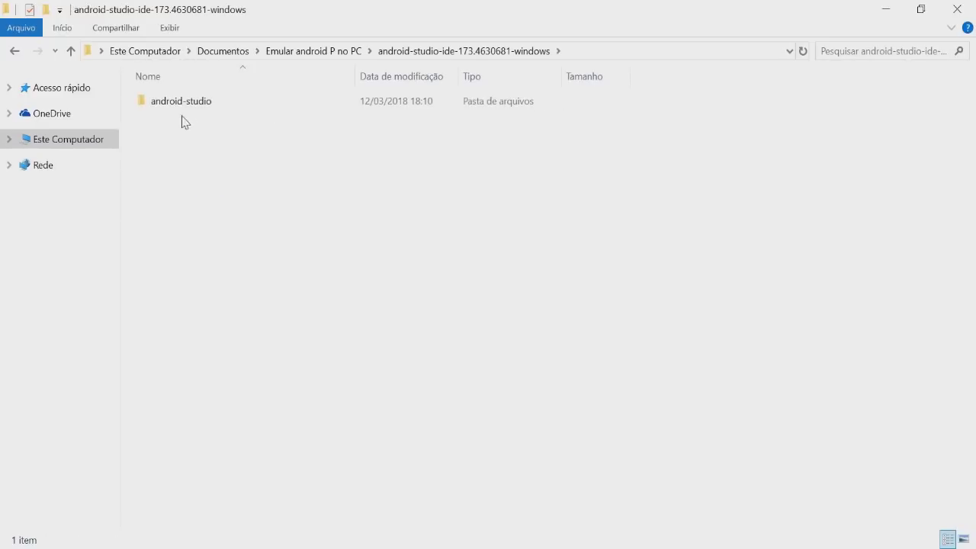
pyautogui.doubleClick(209, 109)
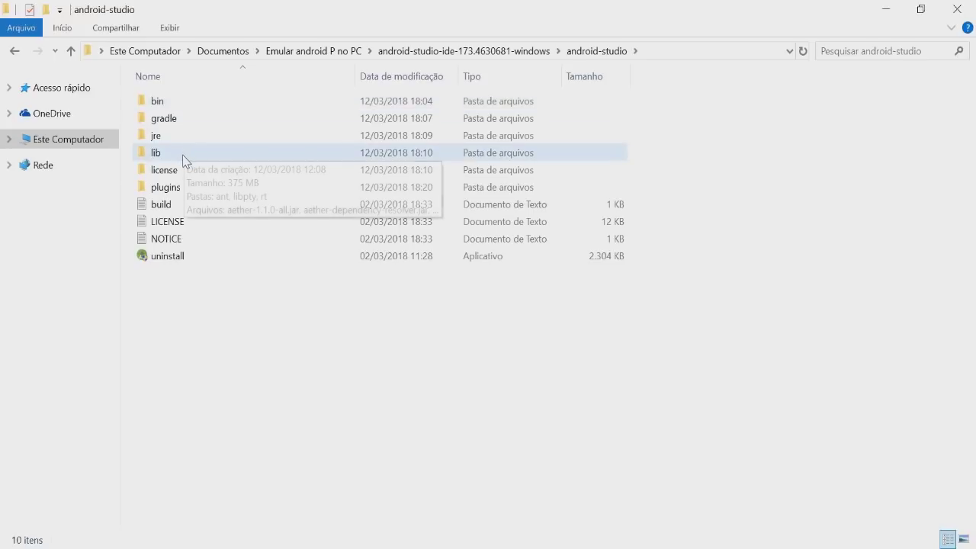
pyautogui.doubleClick(175, 108)
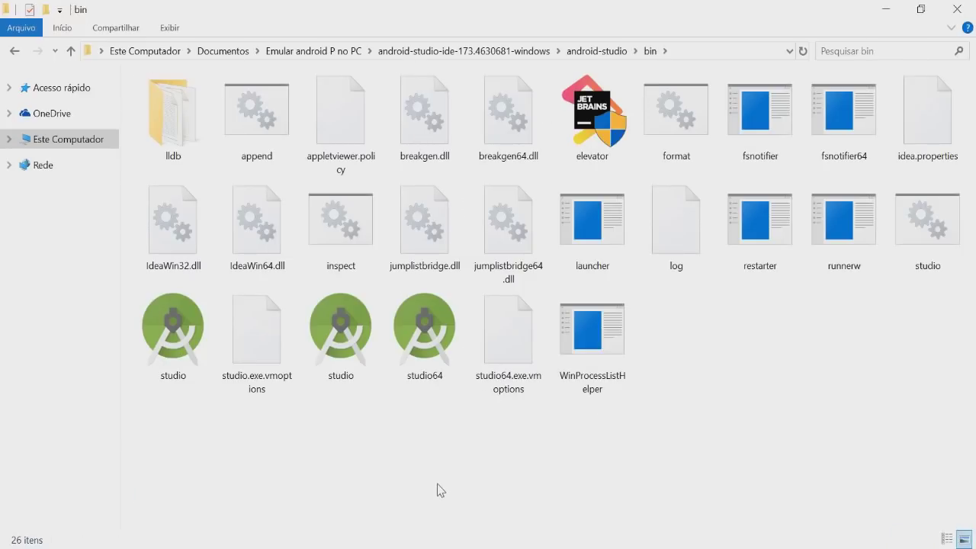
# - Launch Android Studio from the studio64 application and complete the installation without importing settings
pyautogui.click(345, 334)
pyautogui.click(170, 341)
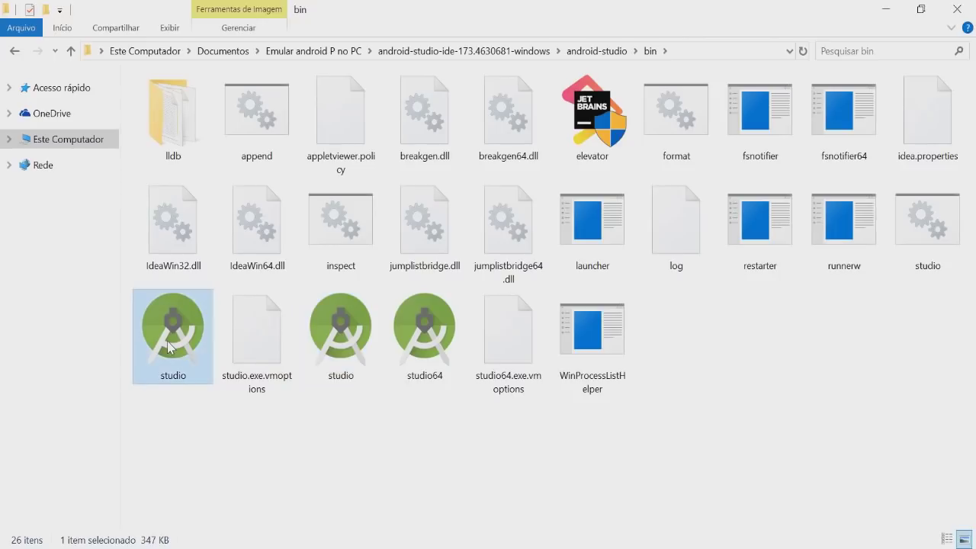
pyautogui.click(405, 349)
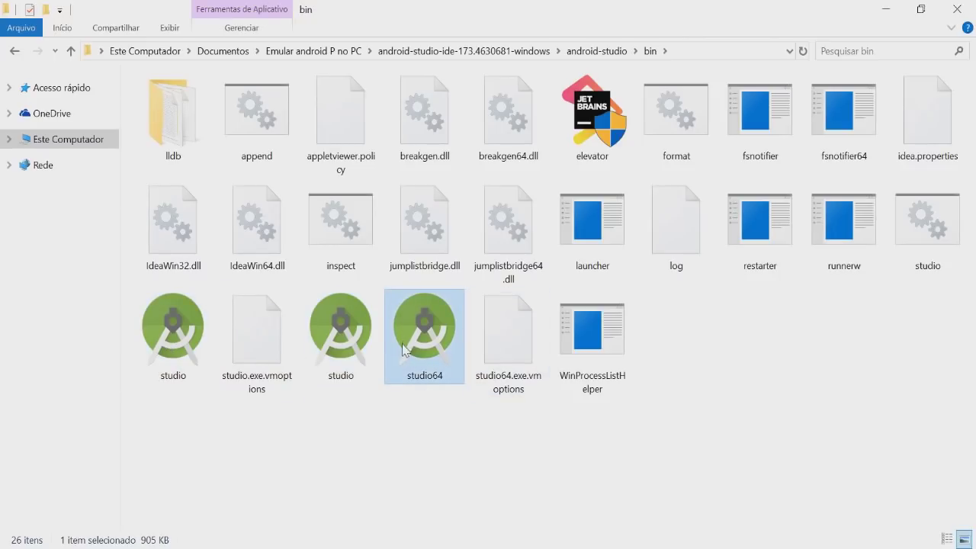
pyautogui.moveTo(439, 352)
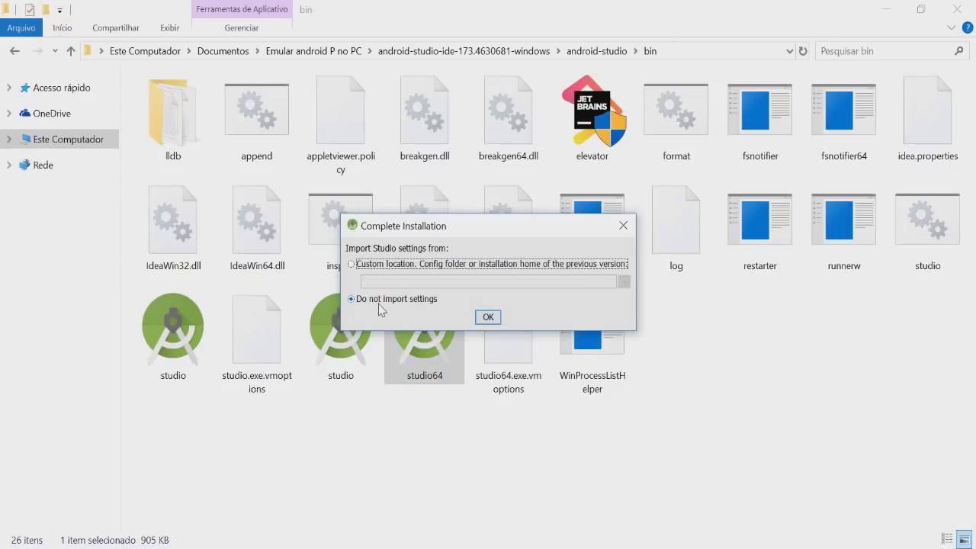
pyautogui.click(486, 317)
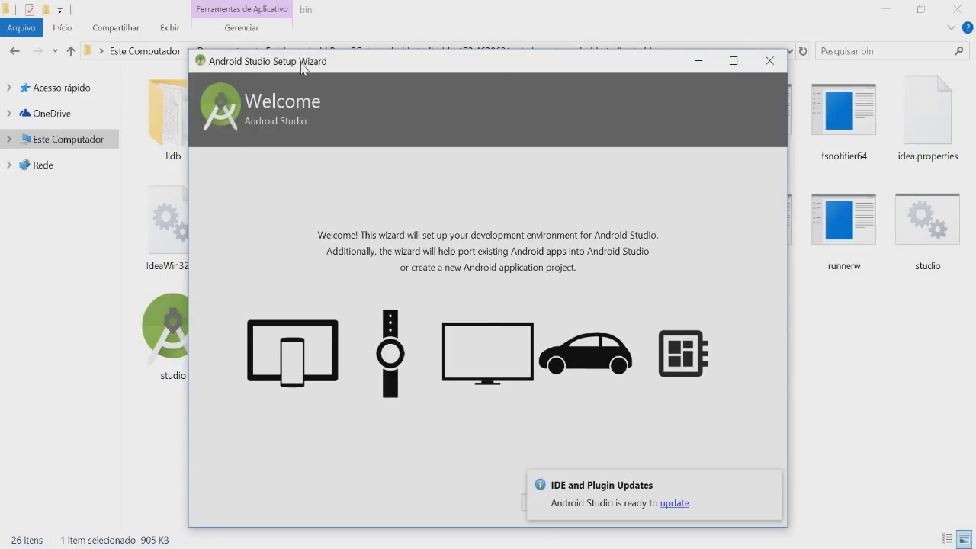
# - Dismiss the update notification and proceed through the setup wizard with the Standard install type and the IntelliJ theme
pyautogui.moveTo(348, 67); pyautogui.dragTo(339, 33)
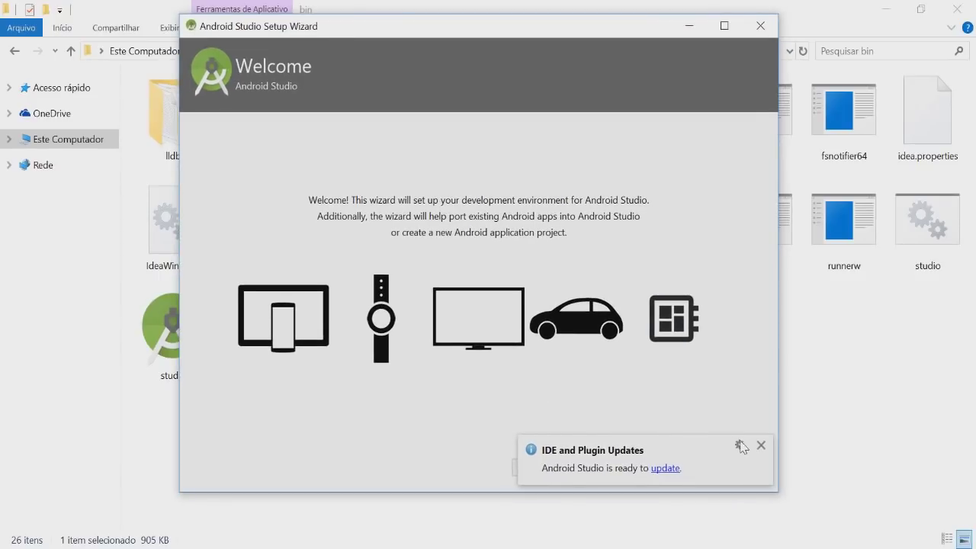
pyautogui.click(759, 446)
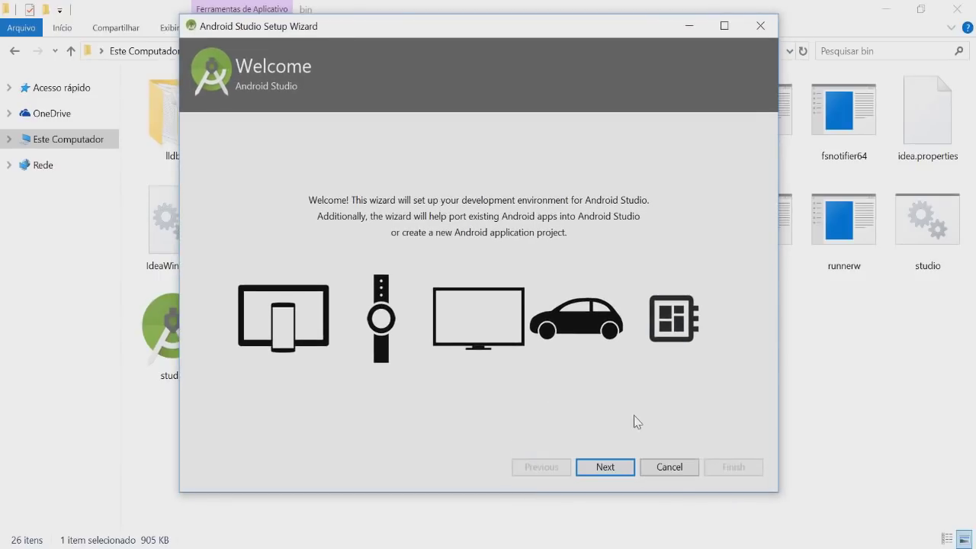
pyautogui.click(606, 465)
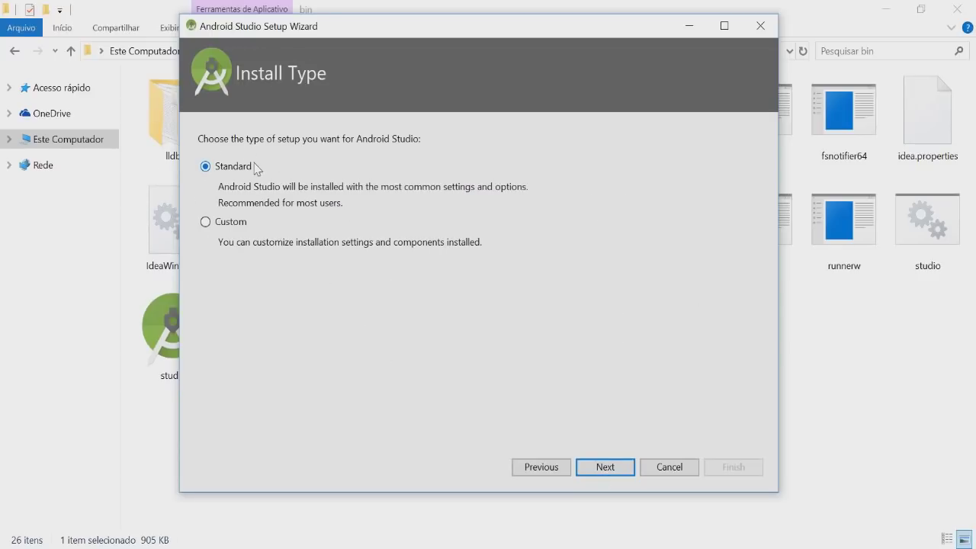
pyautogui.click(599, 467)
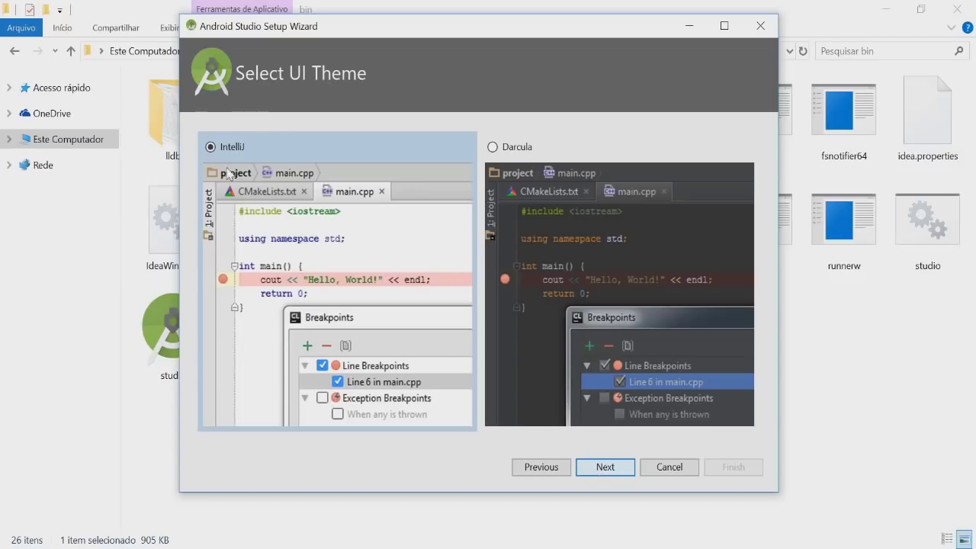
pyautogui.click(624, 473)
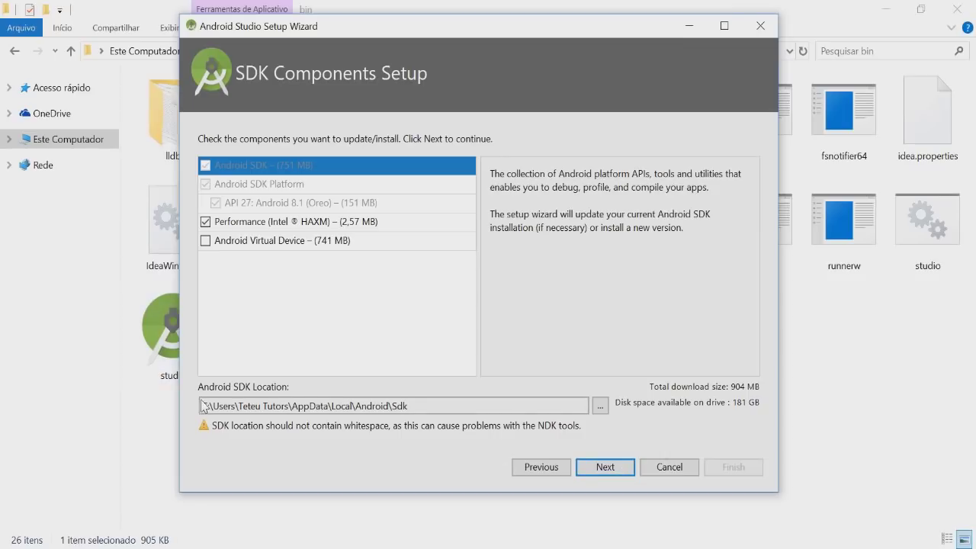
# - Install the preselected SDK components, including Intel HAXM, in the default SDK location and finish the setup wizard
pyautogui.click(605, 468)
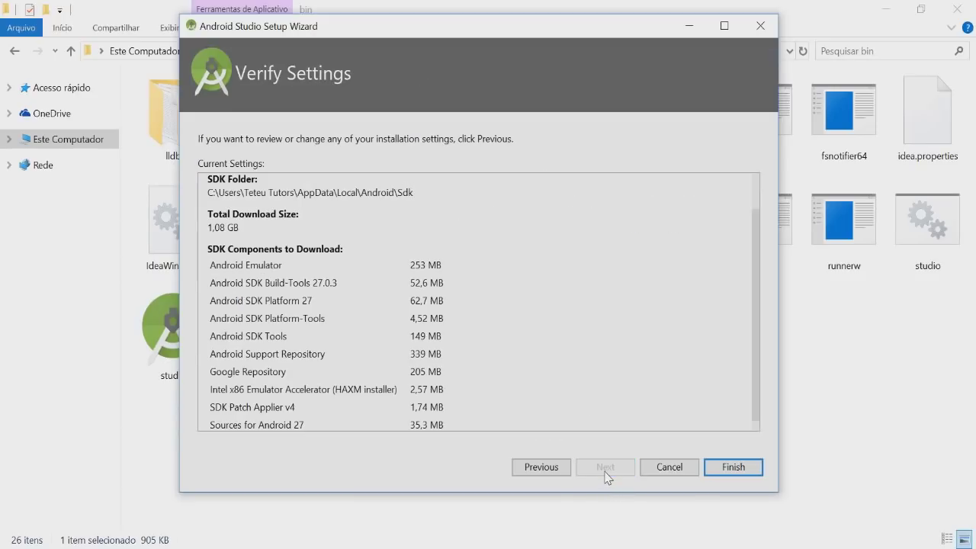
pyautogui.click(743, 466)
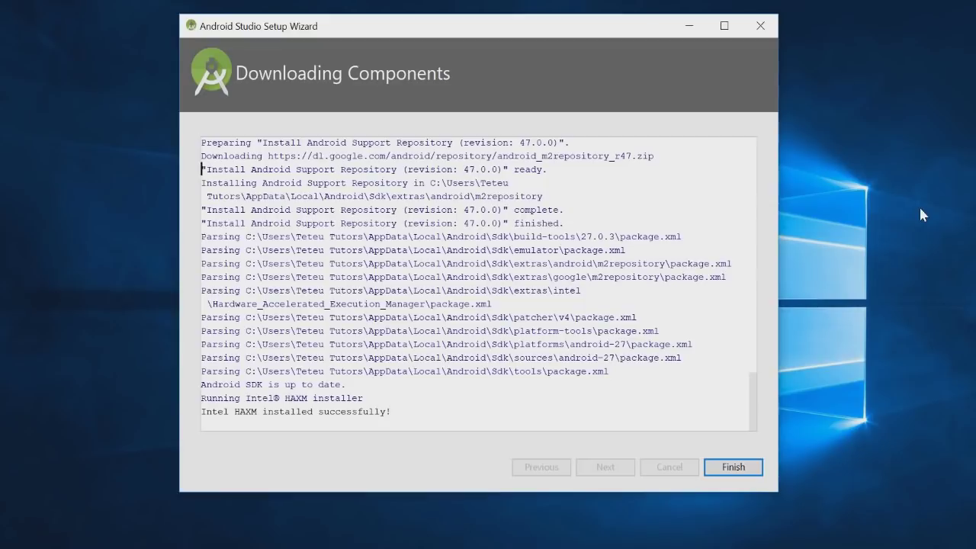
pyautogui.click(721, 468)
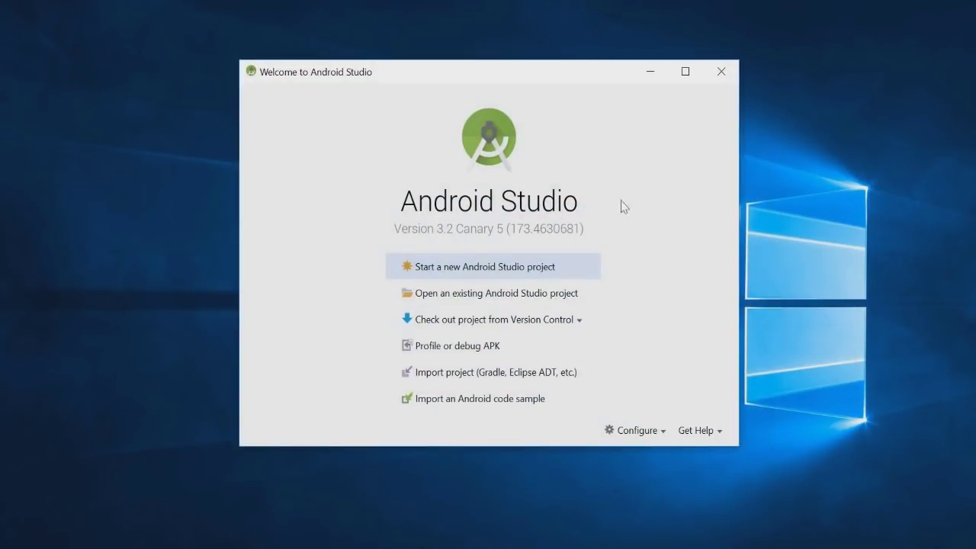
# - Create the project My Application for Phone and Tablet with API 15 and an Empty Activity named MainActivity, and dismiss the startup tip
pyautogui.click(446, 269)
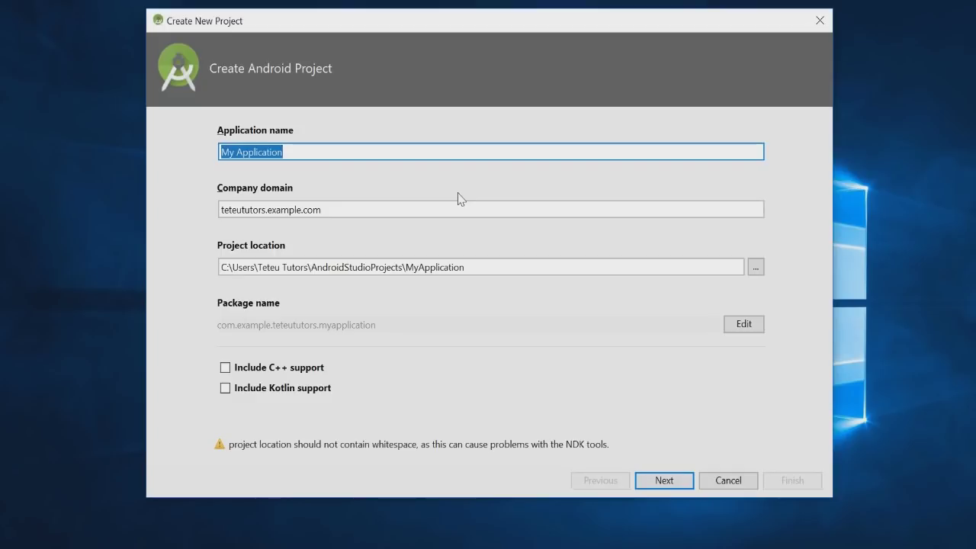
pyautogui.click(663, 480)
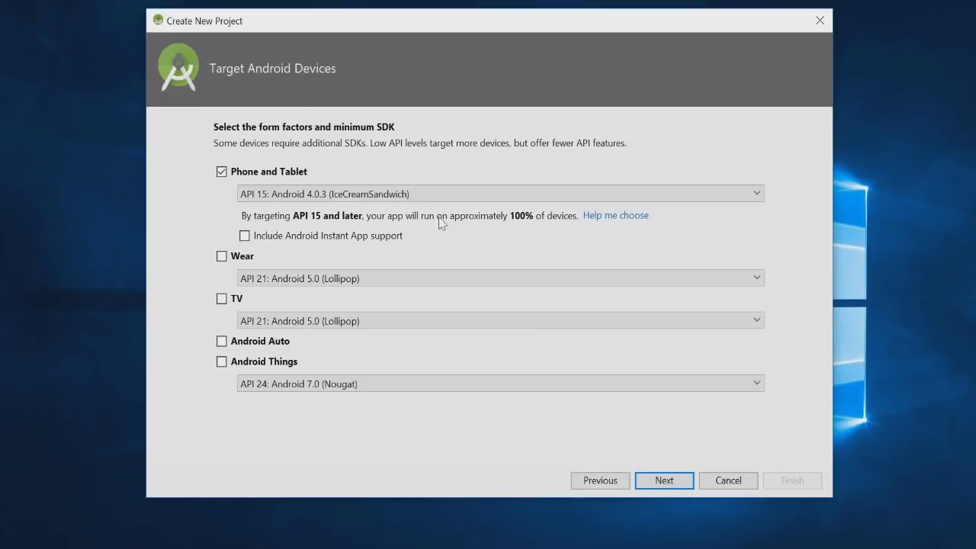
pyautogui.click(652, 478)
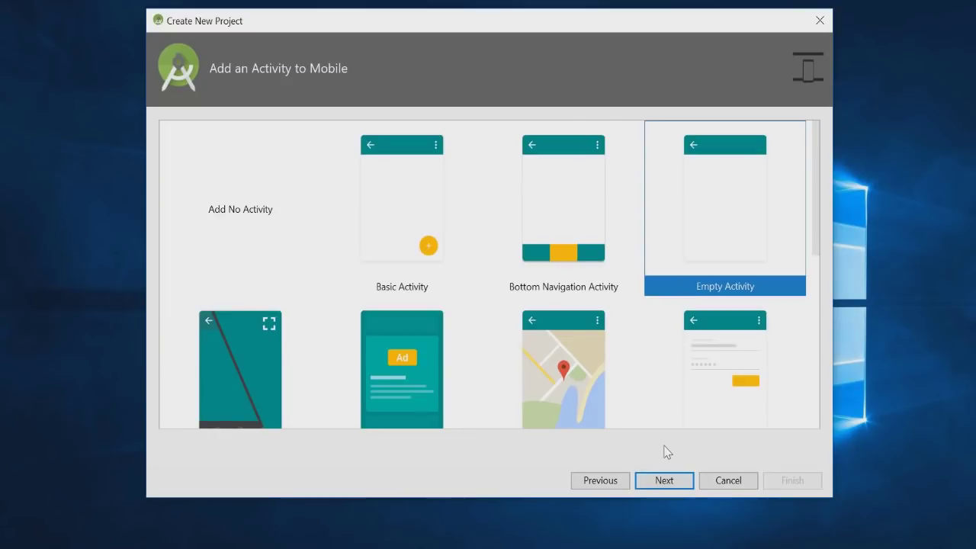
pyautogui.click(664, 480)
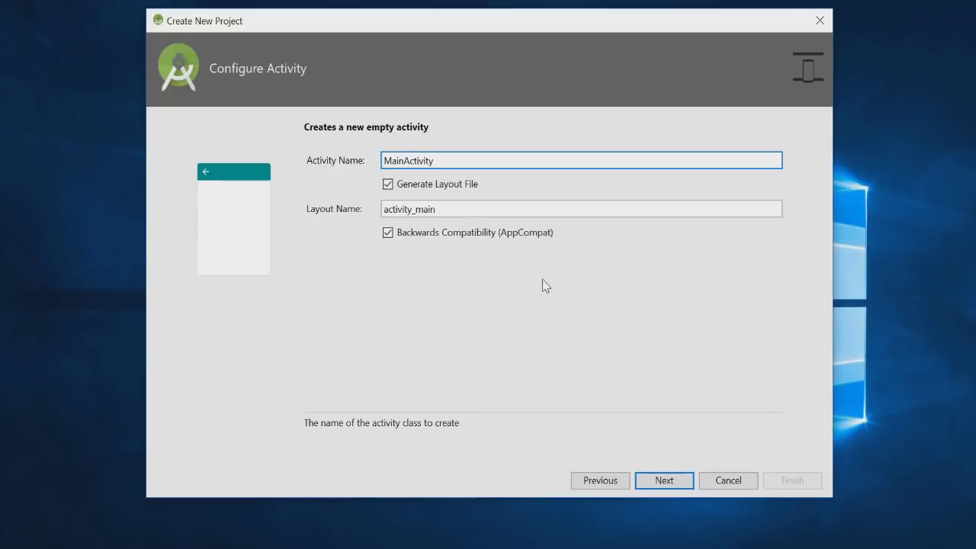
pyautogui.click(664, 481)
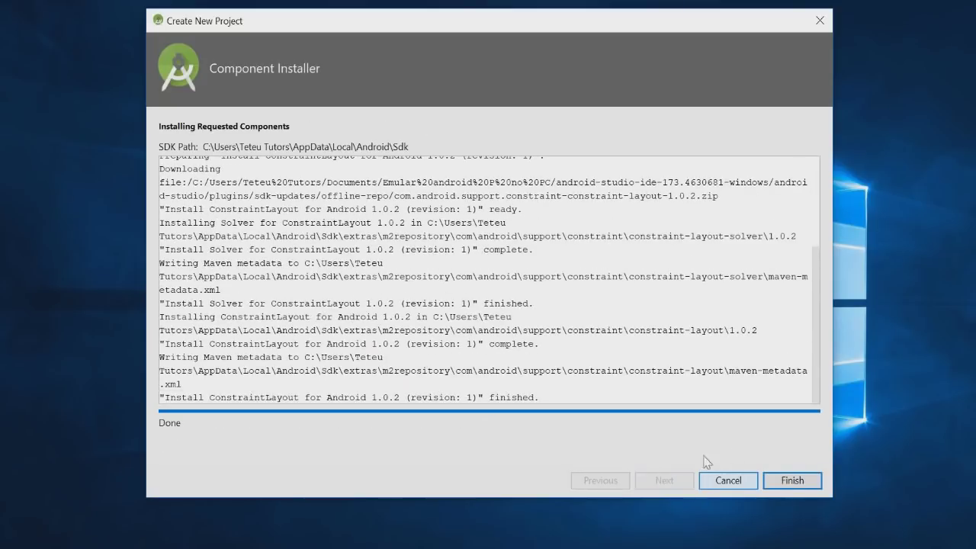
pyautogui.click(786, 482)
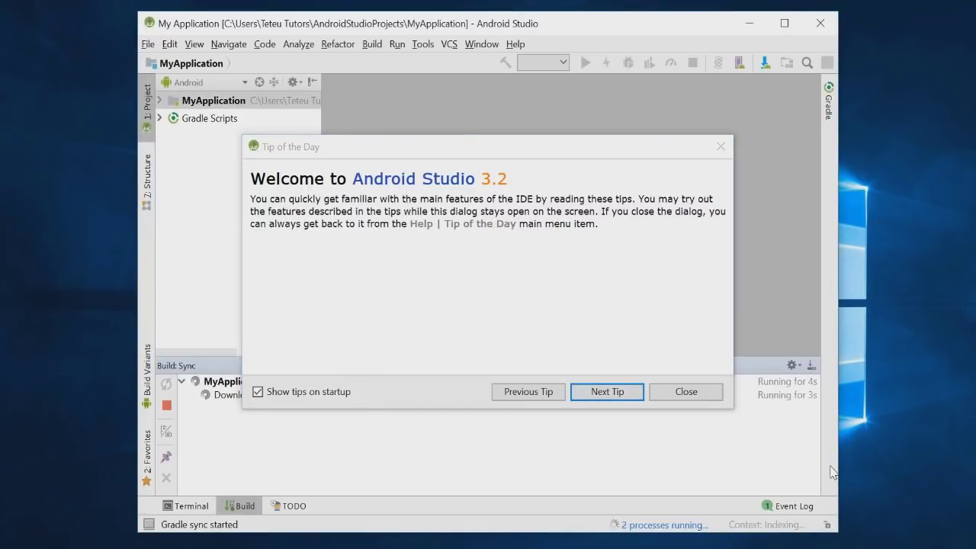
pyautogui.click(705, 394)
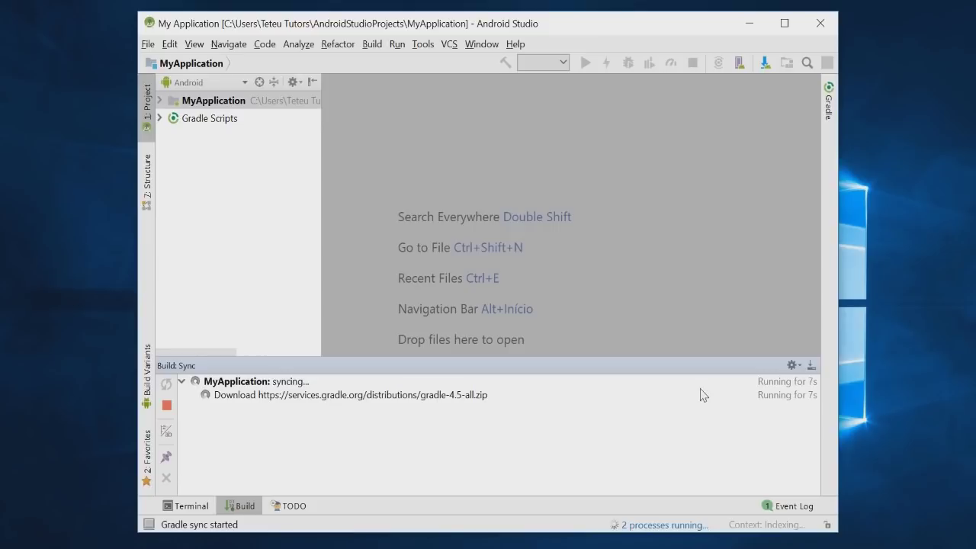
# - Find the AVD Manager action by name and open it
pyautogui.click(515, 46)
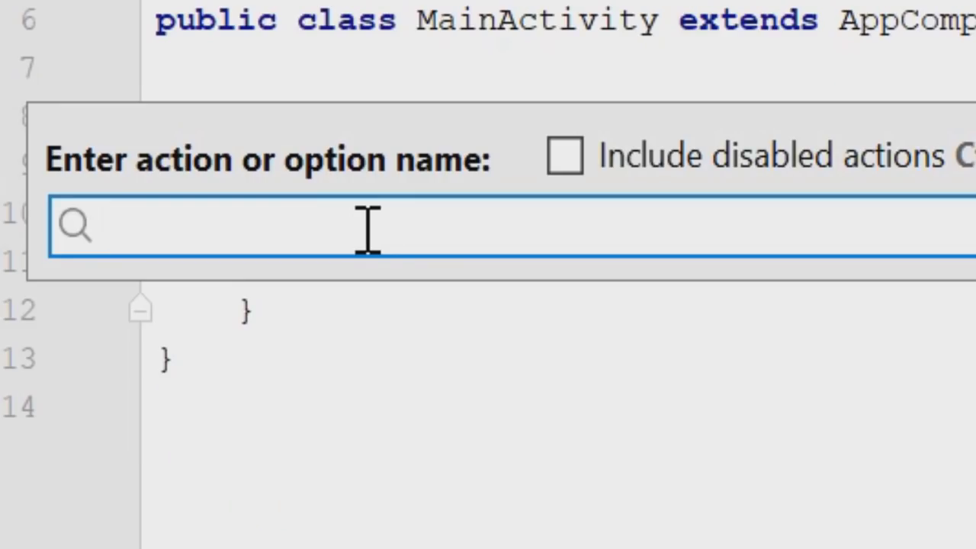
pyautogui.write('AVD')
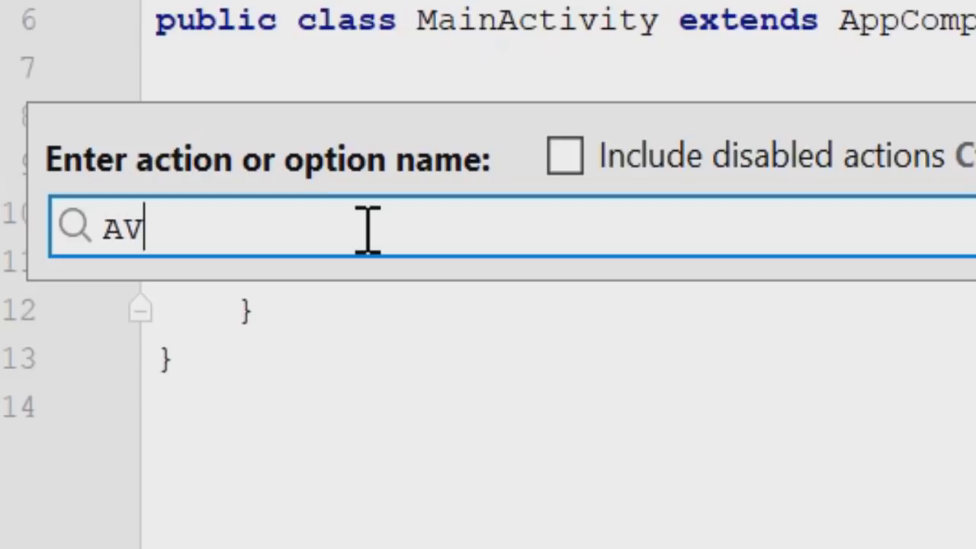
pyautogui.write(' MANAGER')
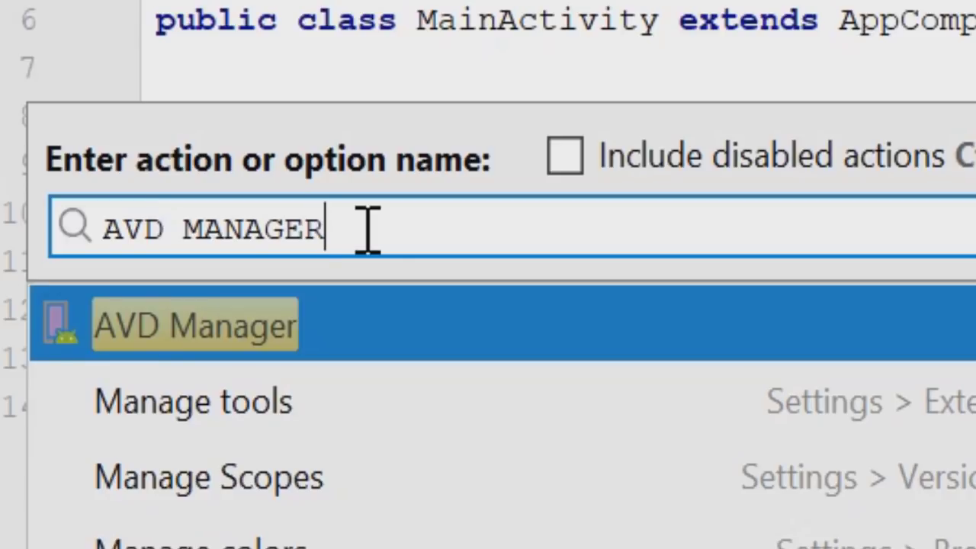
pyautogui.press('Return')
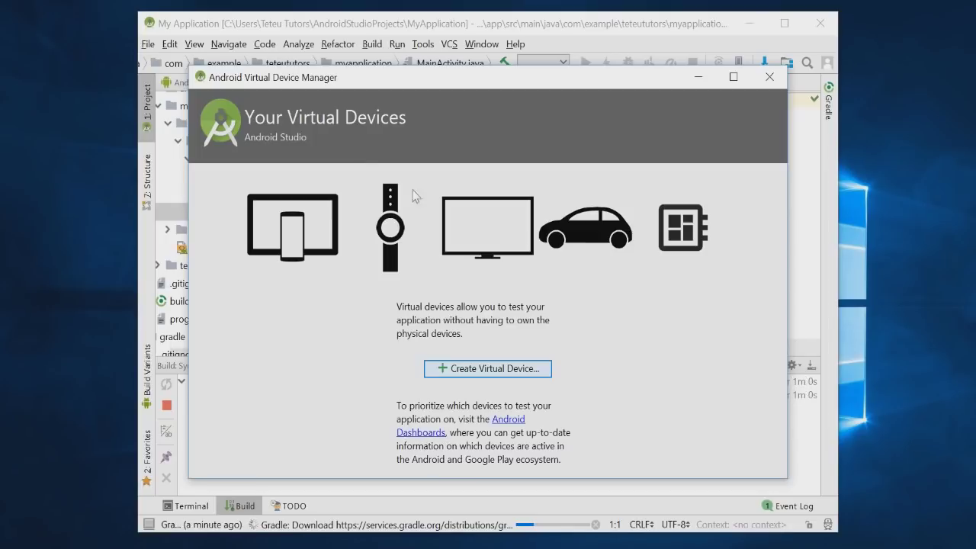
# - Start creating a virtual device using the Pixel 2 phone hardware definition
pyautogui.click(475, 369)
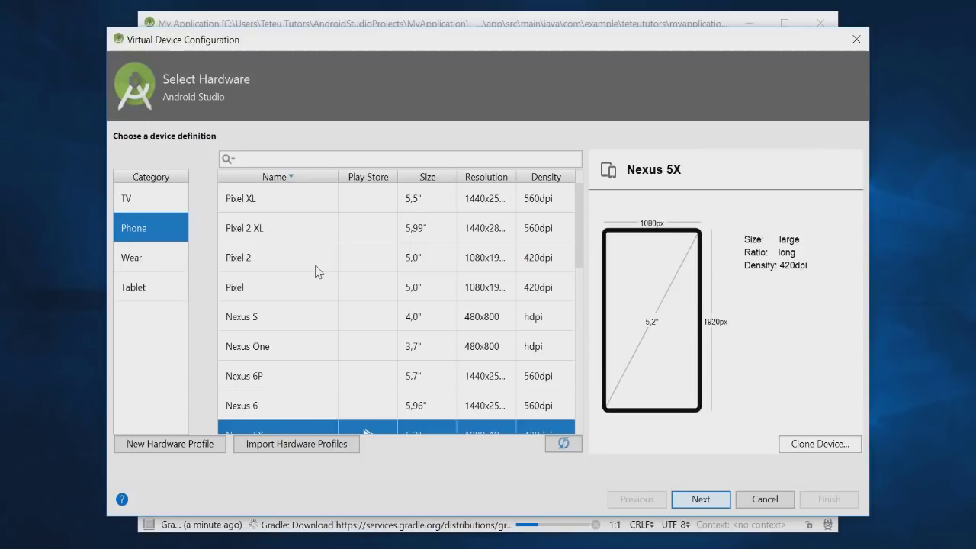
pyautogui.click(318, 271)
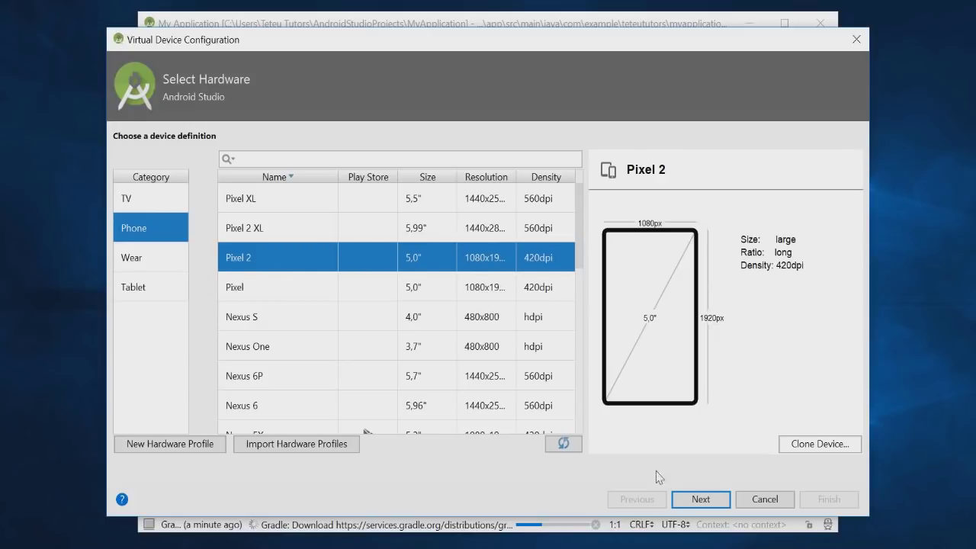
pyautogui.click(701, 500)
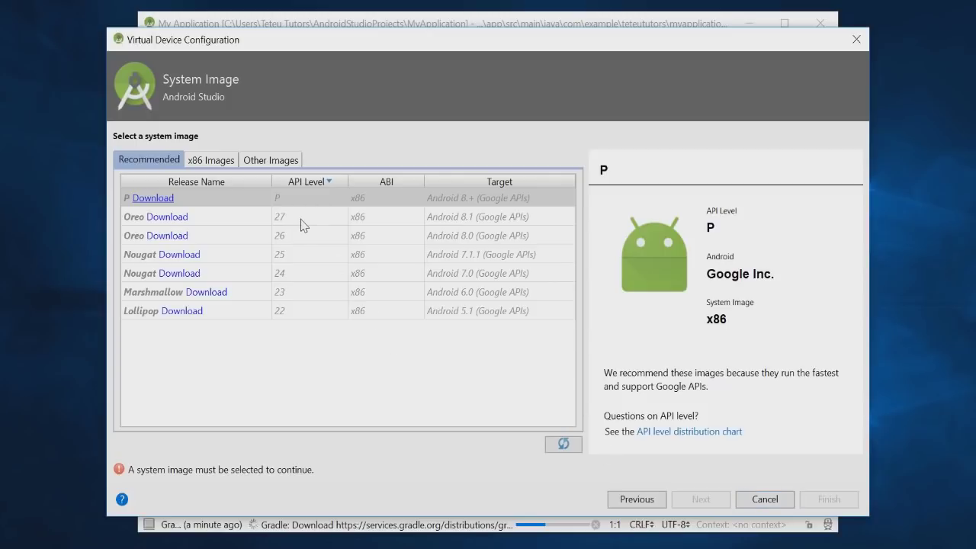
# - Download the P x86 Google APIs system image, accepting the Android SDK preview license
pyautogui.click(144, 204)
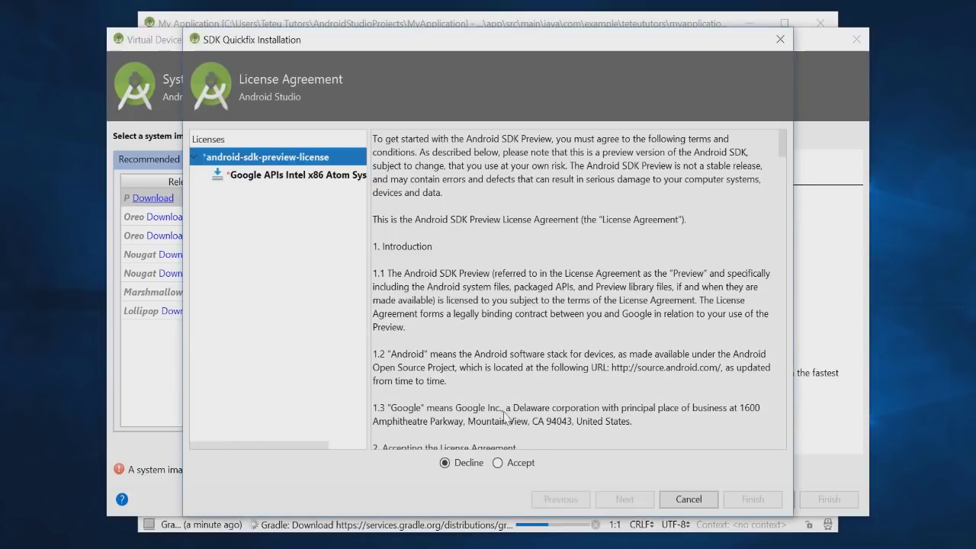
pyautogui.click(497, 463)
pyautogui.click(628, 503)
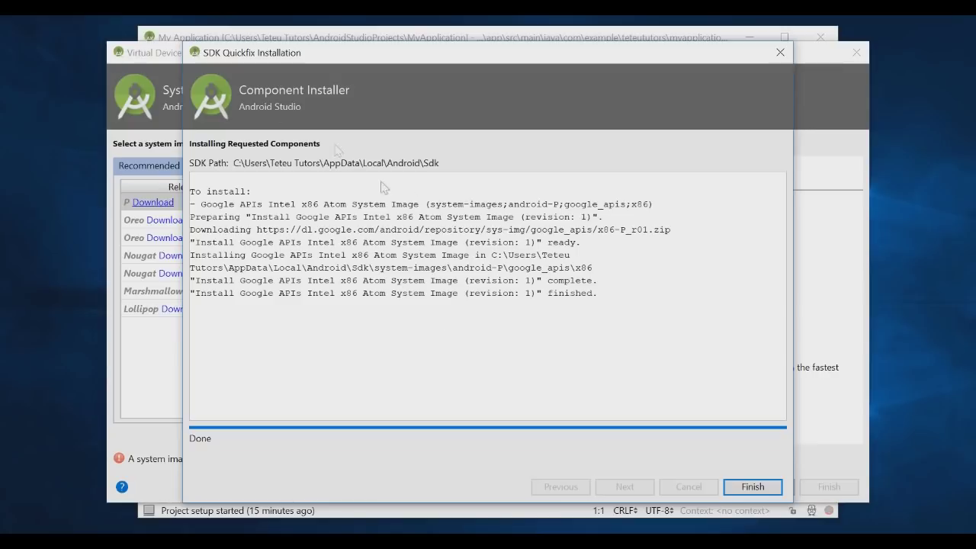
# - Close the completed component installation and choose the P x86 Google APIs system image for the virtual device
pyautogui.click(752, 486)
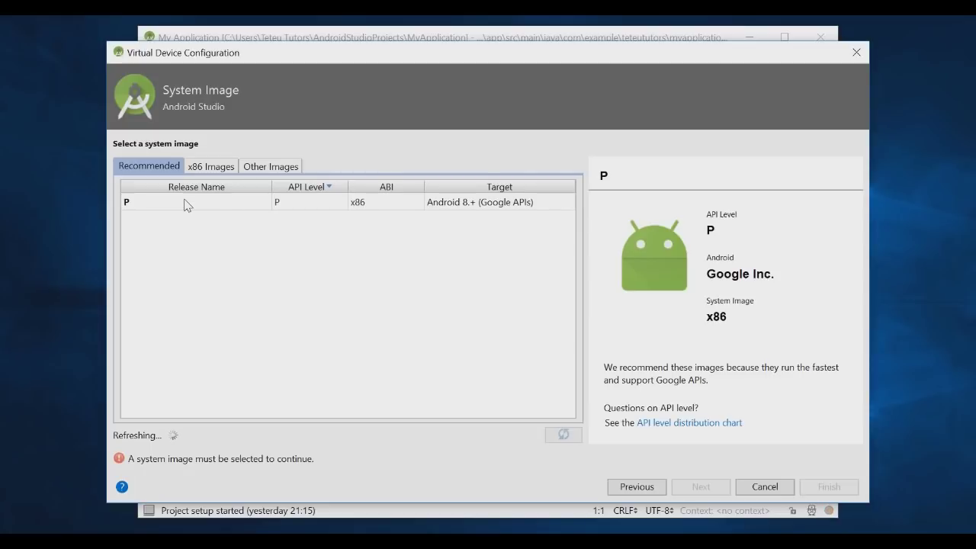
pyautogui.click(177, 206)
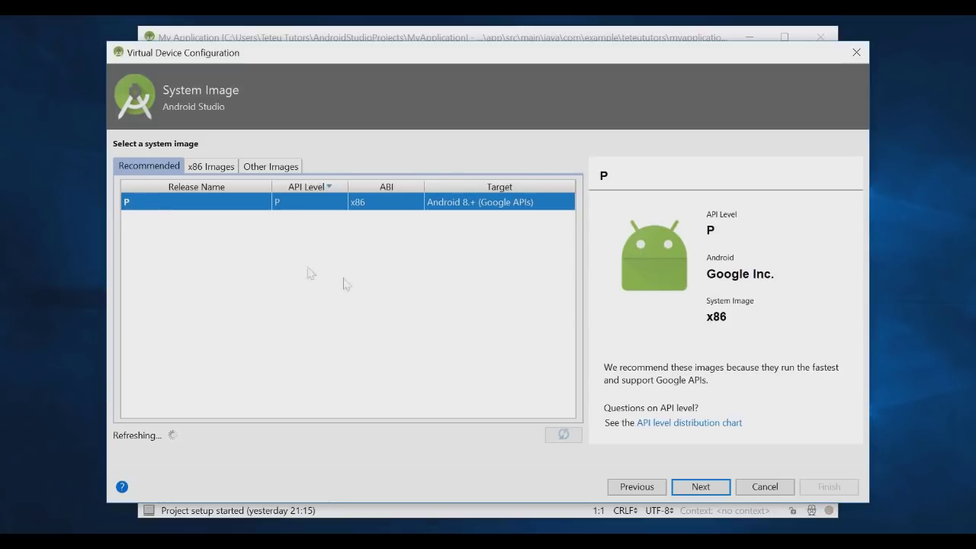
pyautogui.click(701, 488)
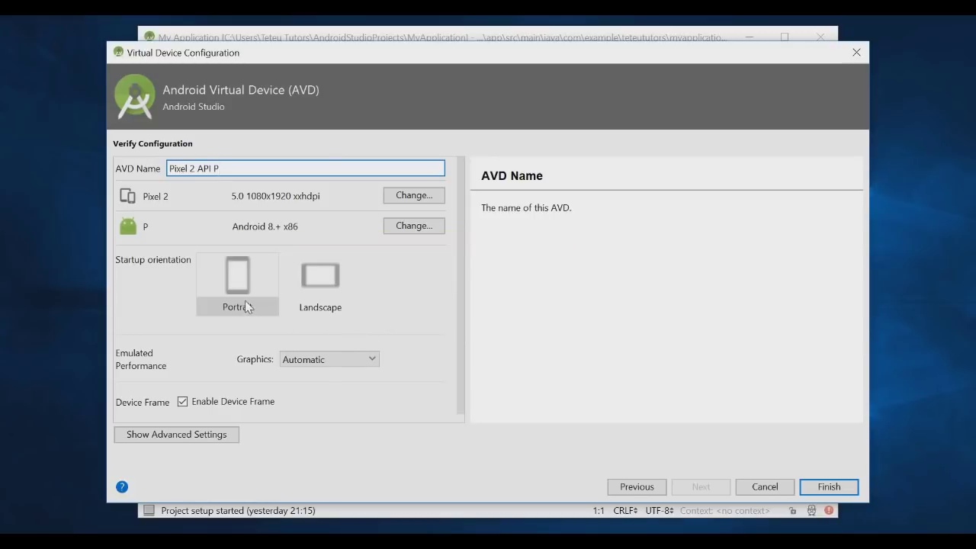
# - In the virtual device's advanced settings, select the Portrait startup orientation and set the internal storage to 8 GB
pyautogui.click(169, 435)
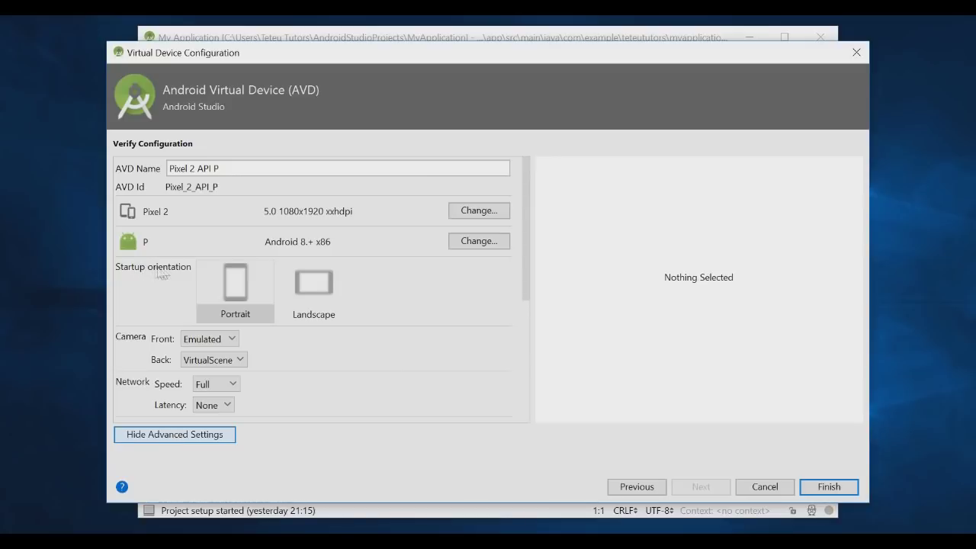
pyautogui.click(242, 295)
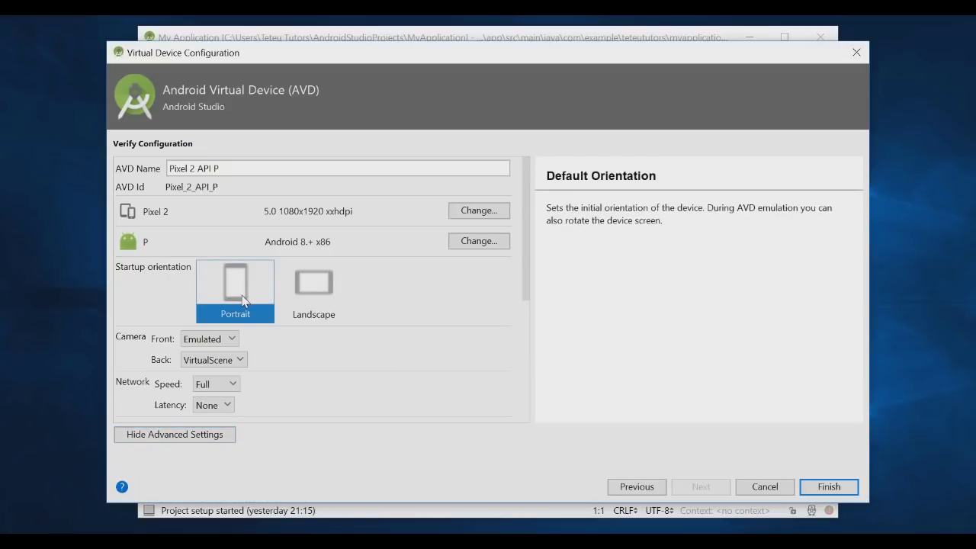
pyautogui.scroll(-5, 197, 229)
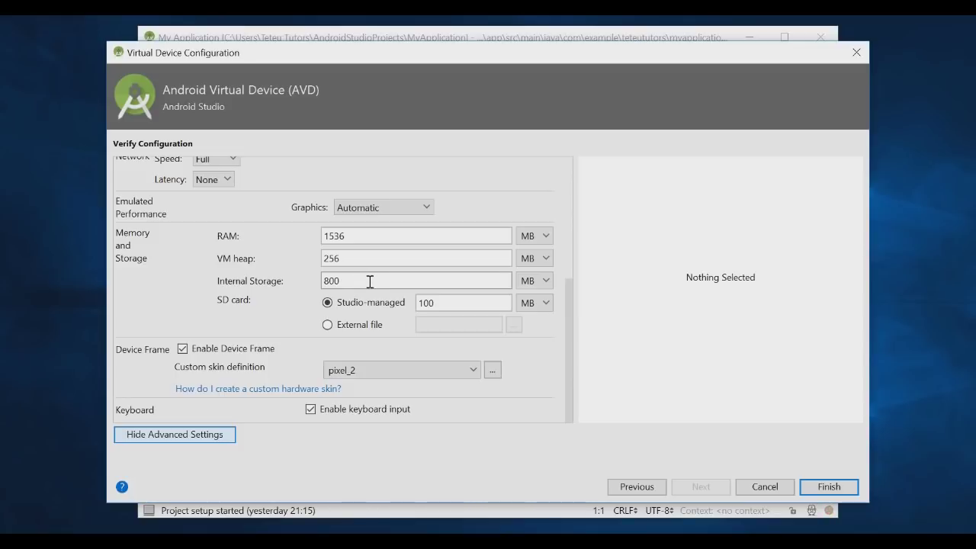
pyautogui.click(528, 282)
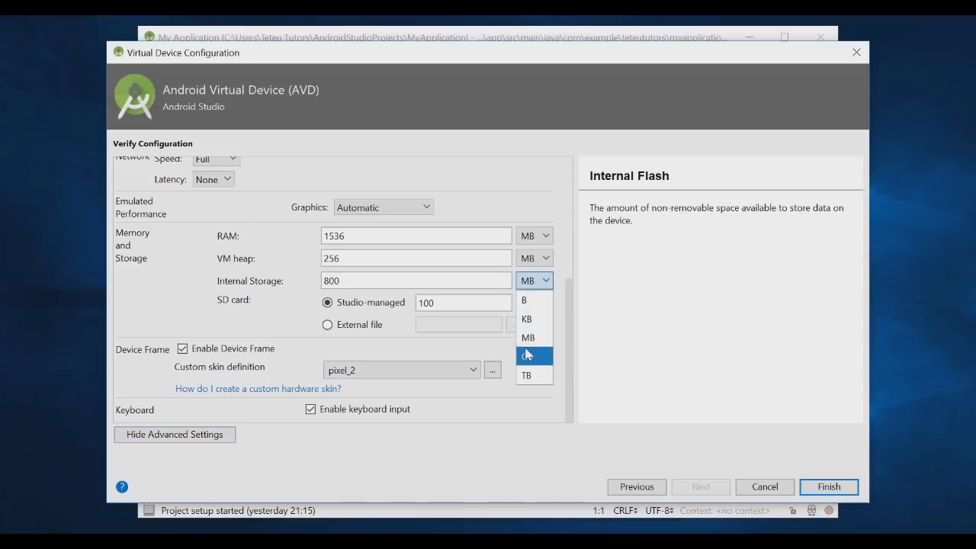
pyautogui.click(526, 355)
pyautogui.click(390, 289)
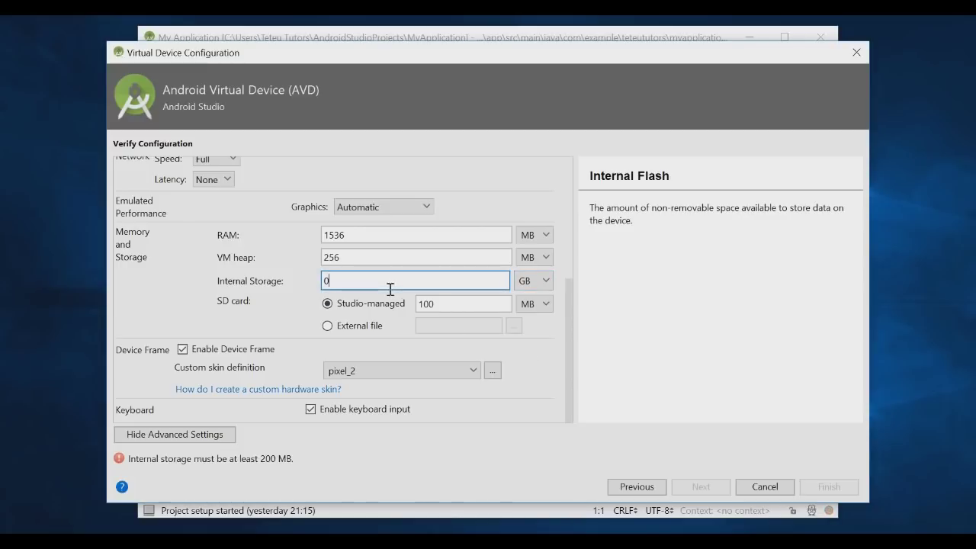
pyautogui.press('BackSpace')
pyautogui.write('8')
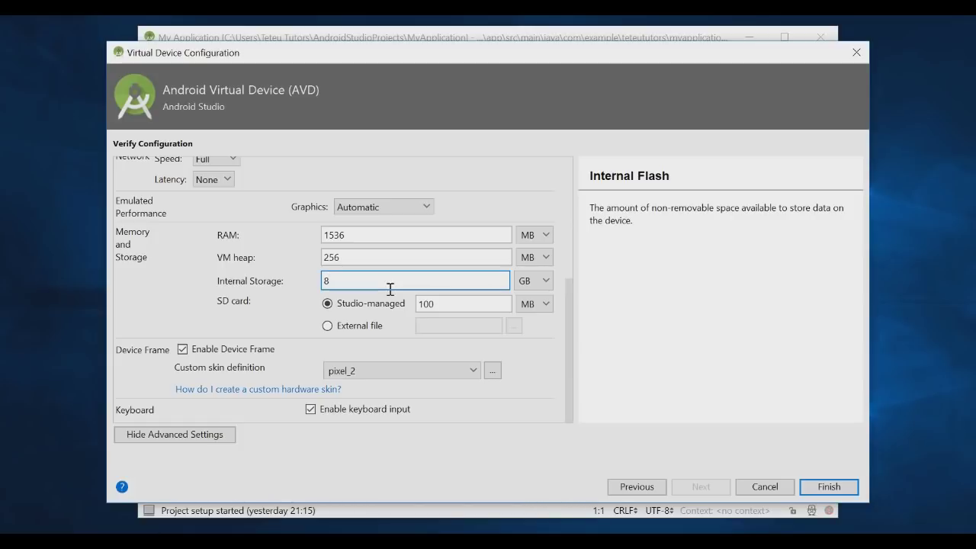
pyautogui.press('BackSpace')
pyautogui.write('0')
pyautogui.press('BackSpace')
pyautogui.write('8')
# - Finish creating the Pixel 2 API P virtual device and launch it in the emulator
pyautogui.click(533, 240)
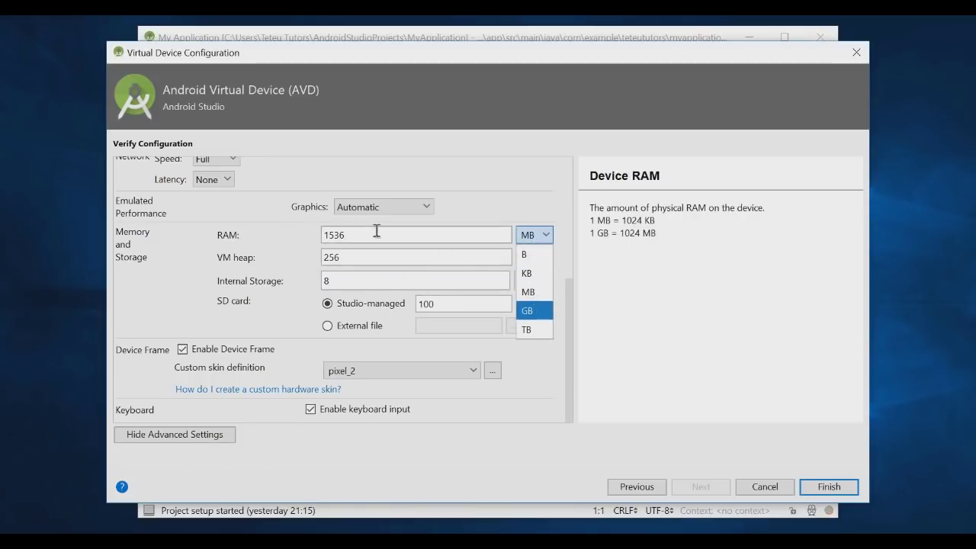
pyautogui.click(308, 237)
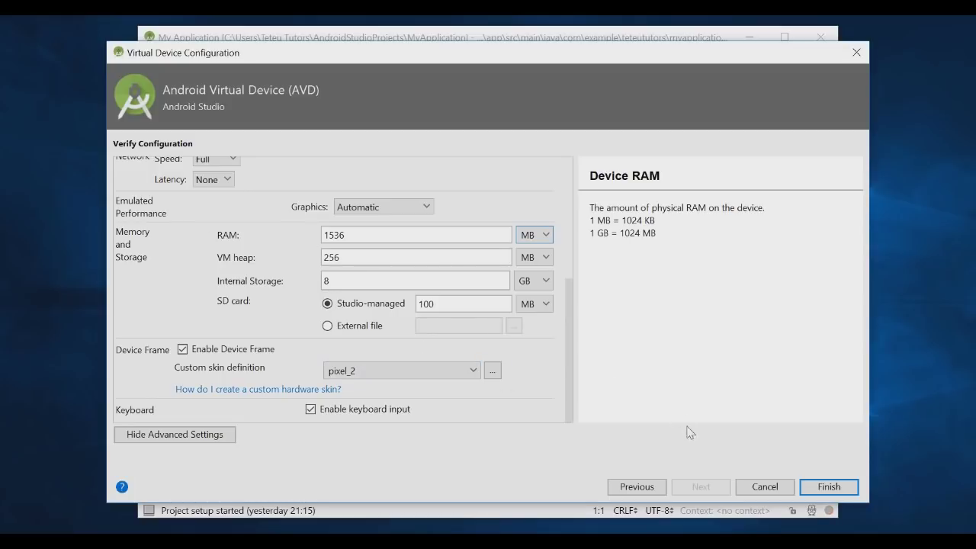
pyautogui.click(837, 485)
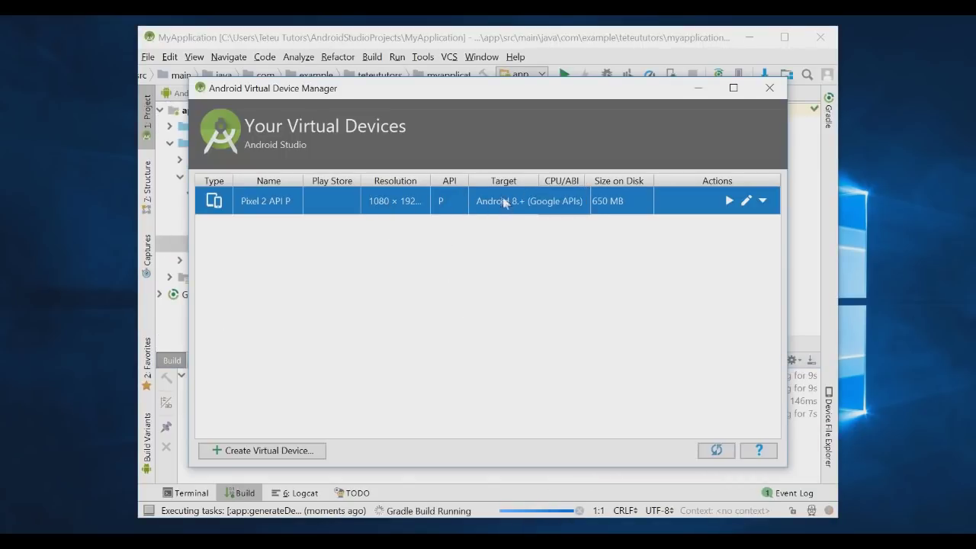
pyautogui.click(728, 201)
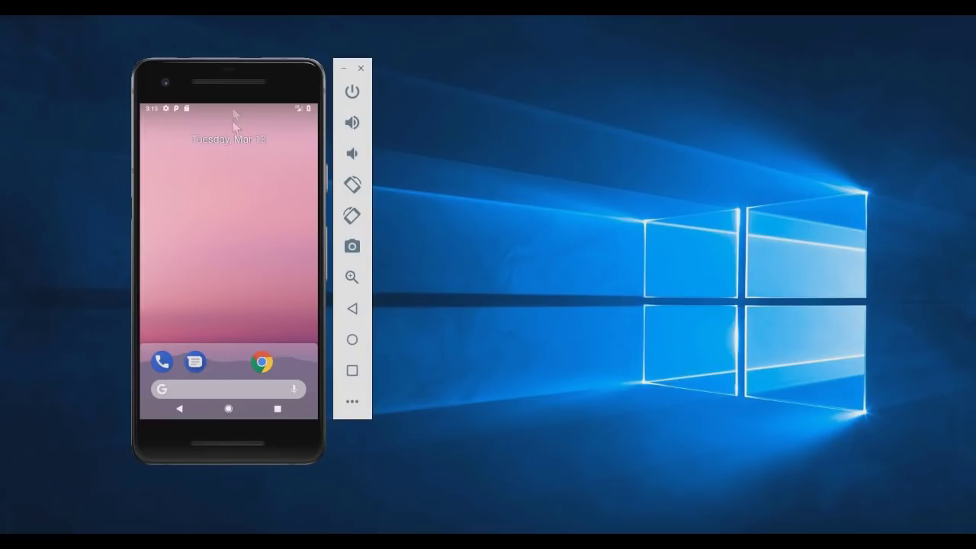
# - Check the notification shade on the emulated phone and close it again
pyautogui.moveTo(232, 104); pyautogui.dragTo(257, 203)
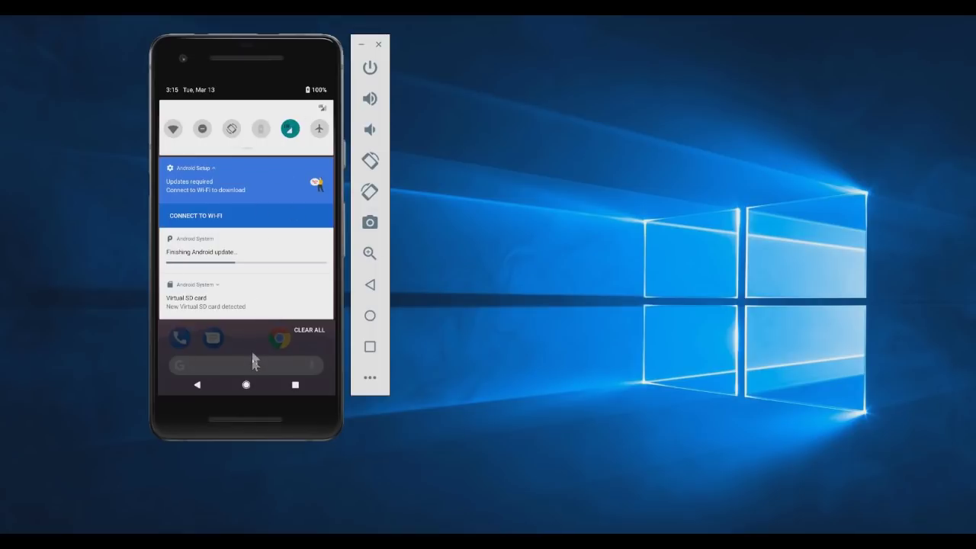
pyautogui.moveTo(225, 368); pyautogui.dragTo(233, 273)
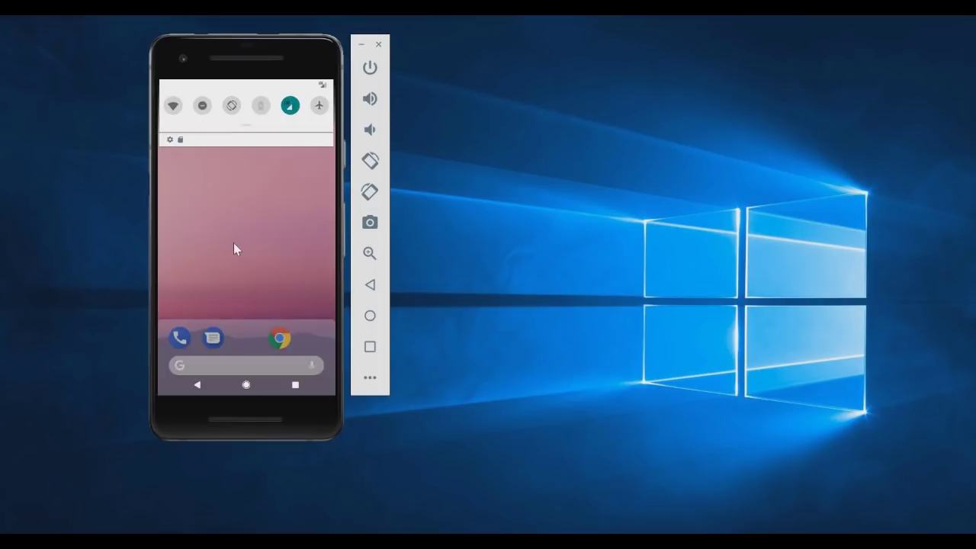
# - View the Android version details under About emulated device in the phone's system settings and return to the home screen
pyautogui.moveTo(242, 323); pyautogui.dragTo(238, 162)
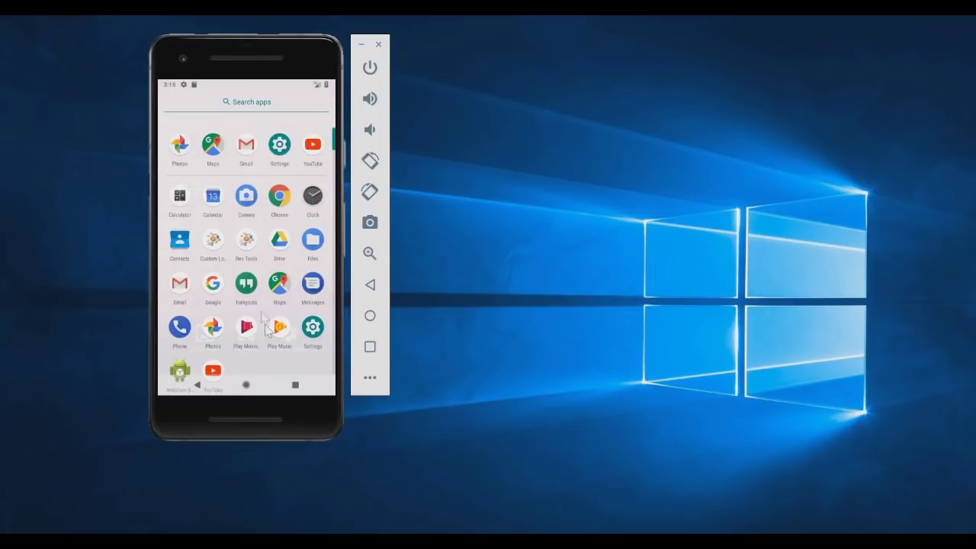
pyautogui.click(311, 328)
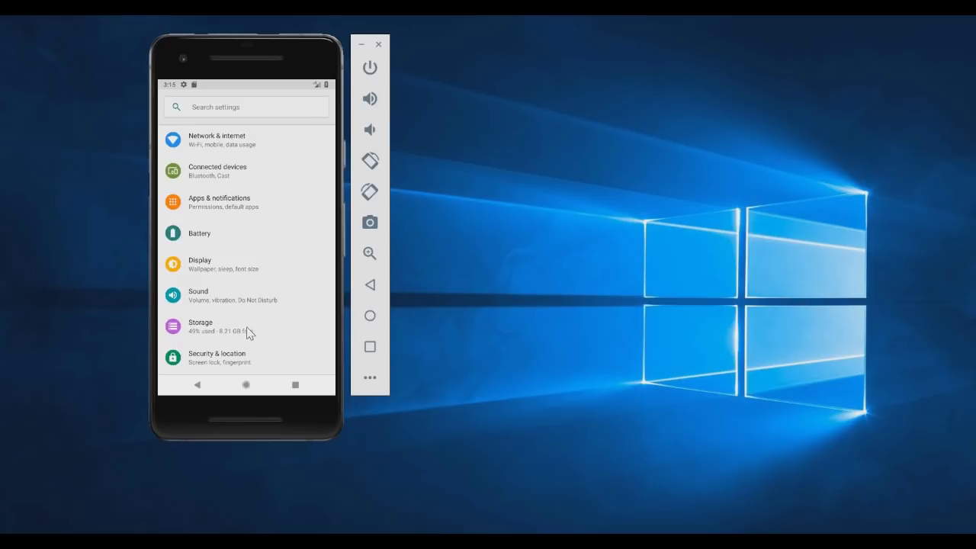
pyautogui.scroll(-3, 262, 177)
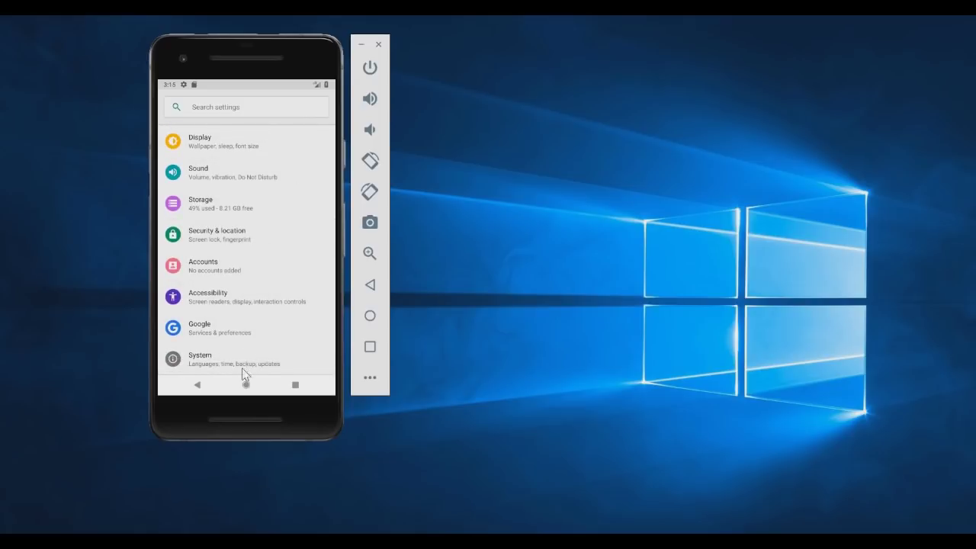
pyautogui.click(218, 366)
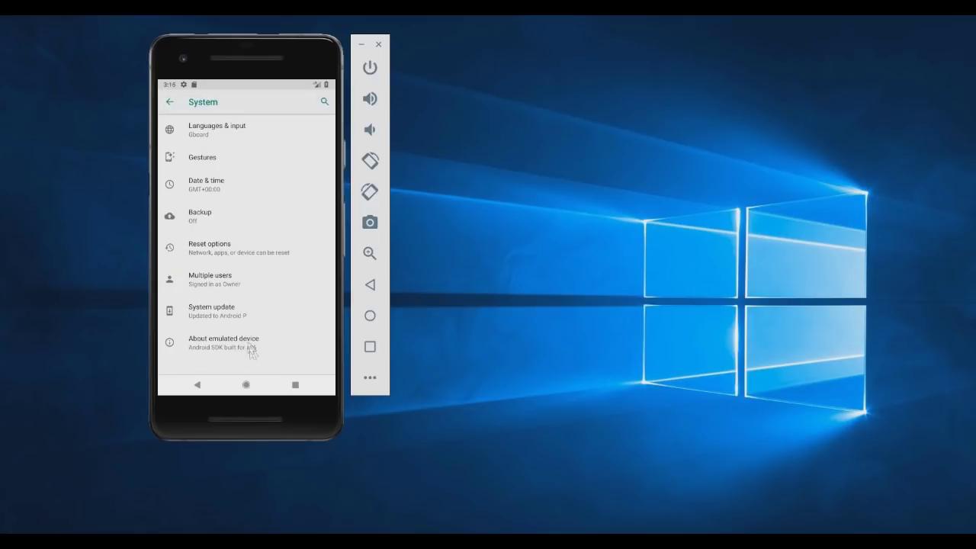
pyautogui.click(212, 343)
pyautogui.click(205, 255)
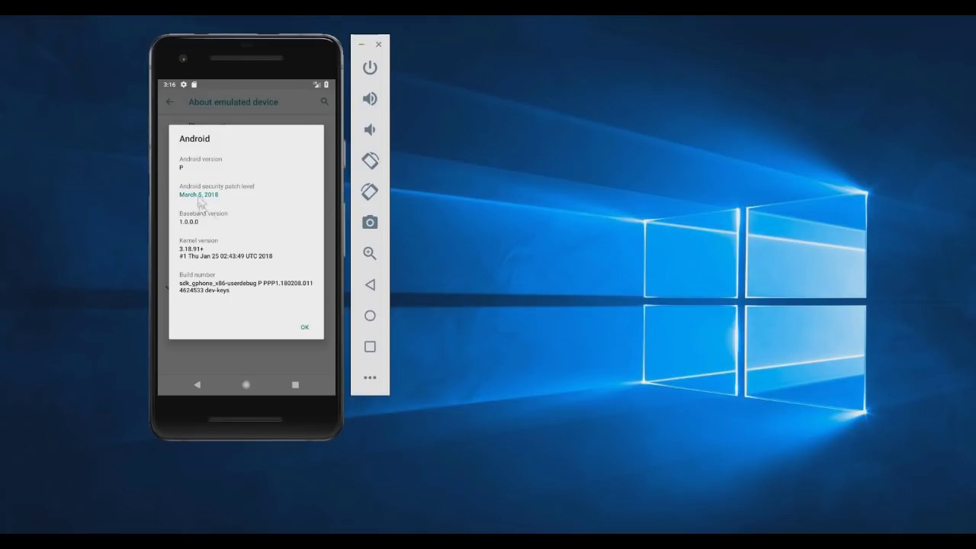
pyautogui.click(305, 328)
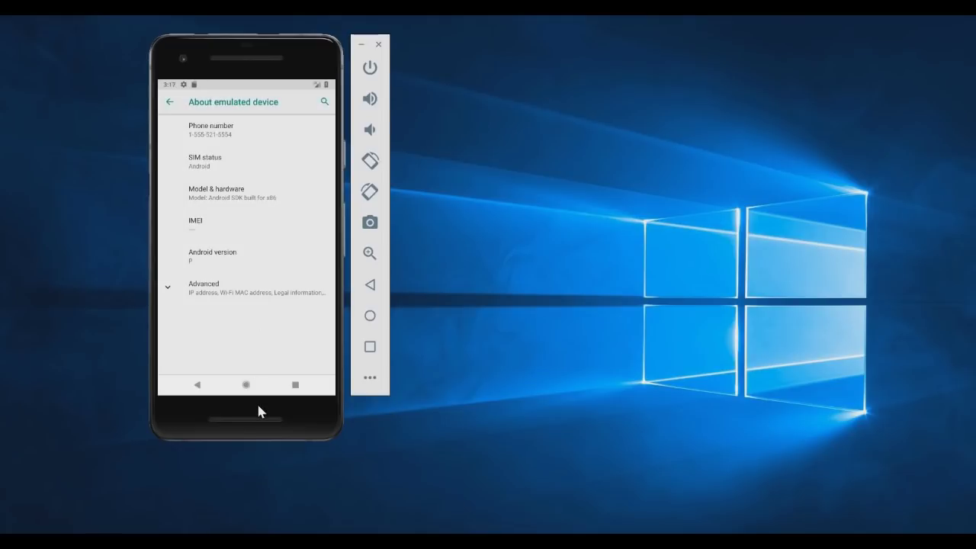
pyautogui.click(244, 388)
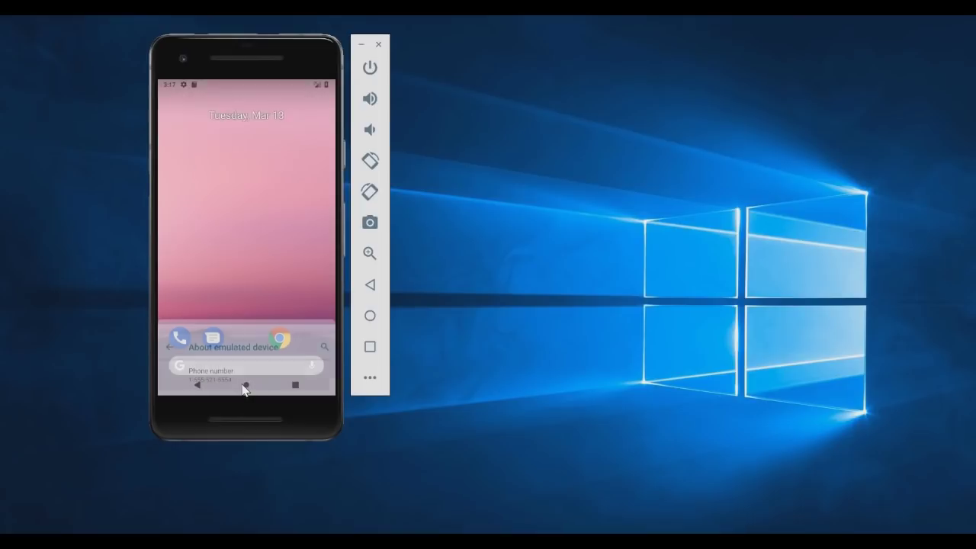